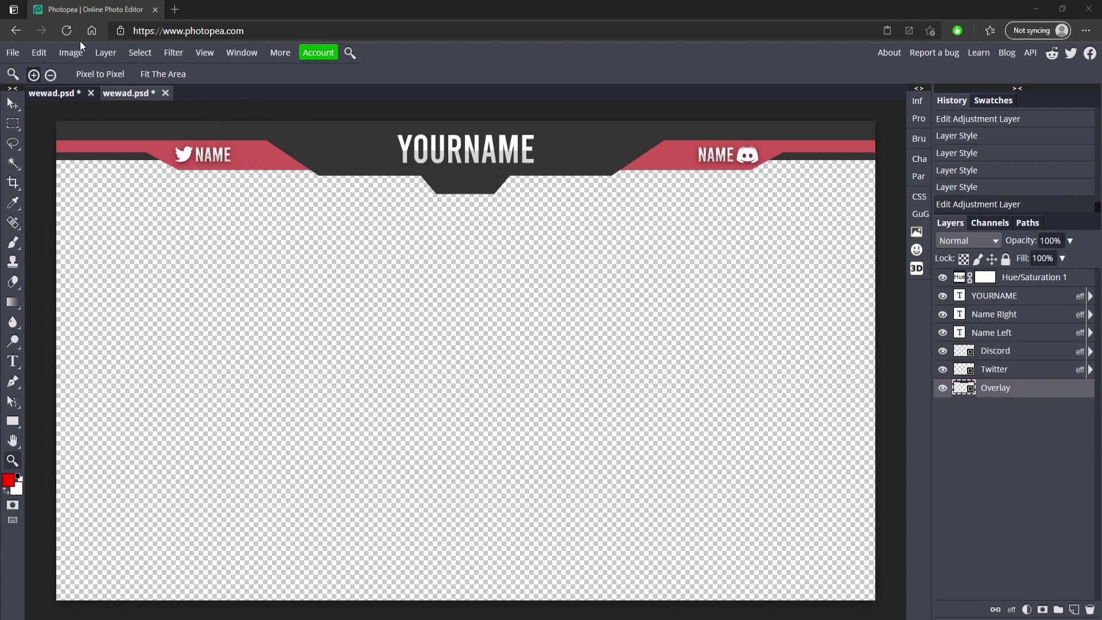
Replace the YOURNAME header text with CAMBIT.
click(13, 55)
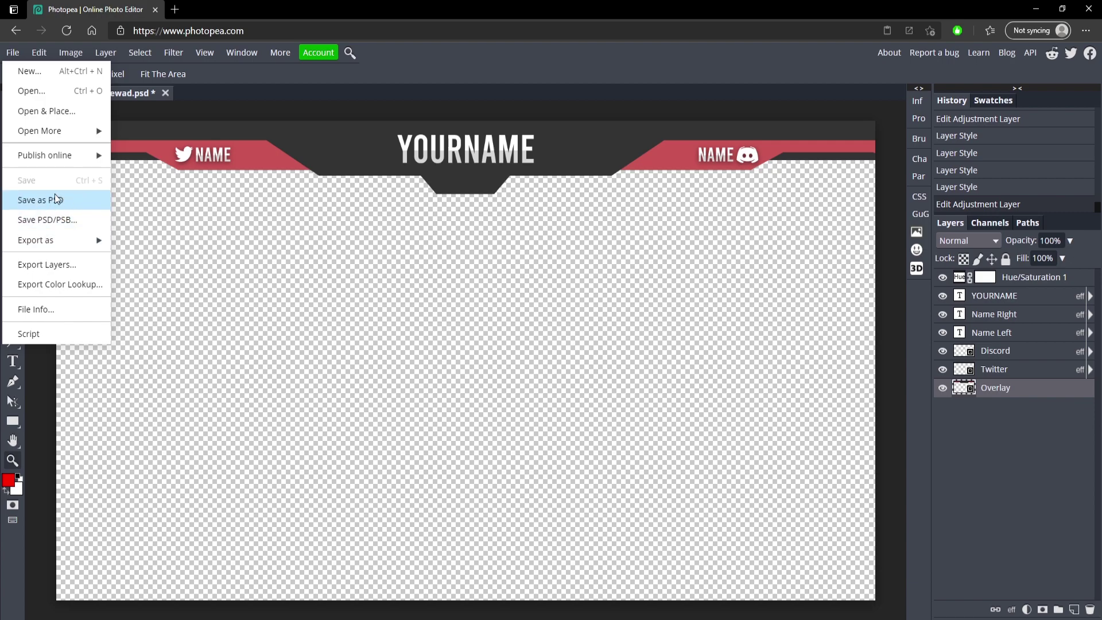
click(42, 202)
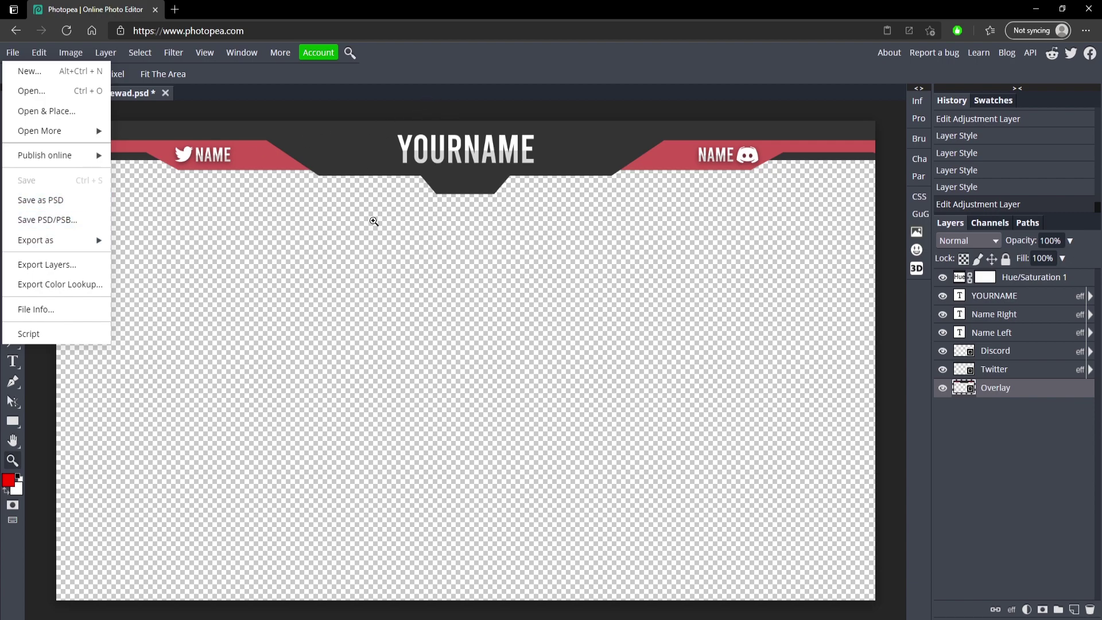
scroll(454, 259, down, 2)
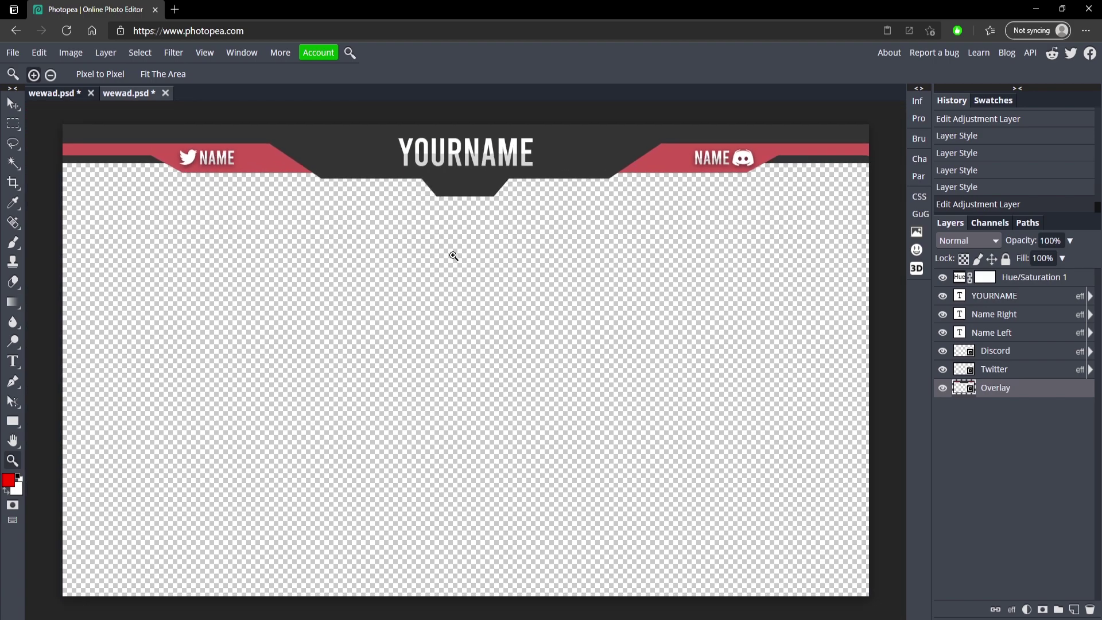
click(12, 103)
click(16, 466)
click(11, 104)
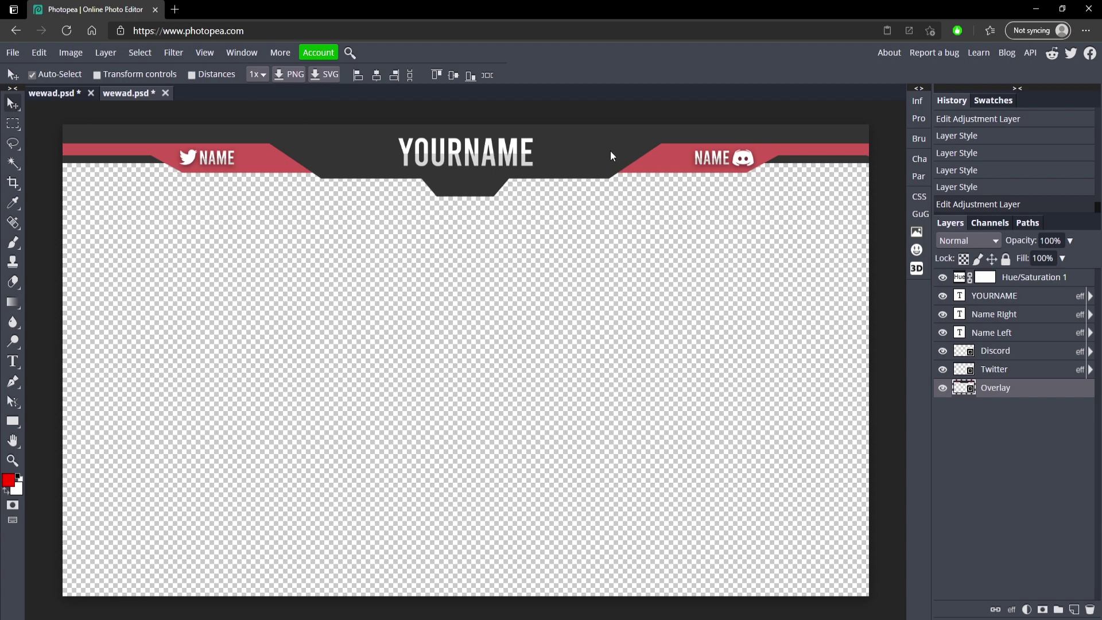
double_click(438, 161)
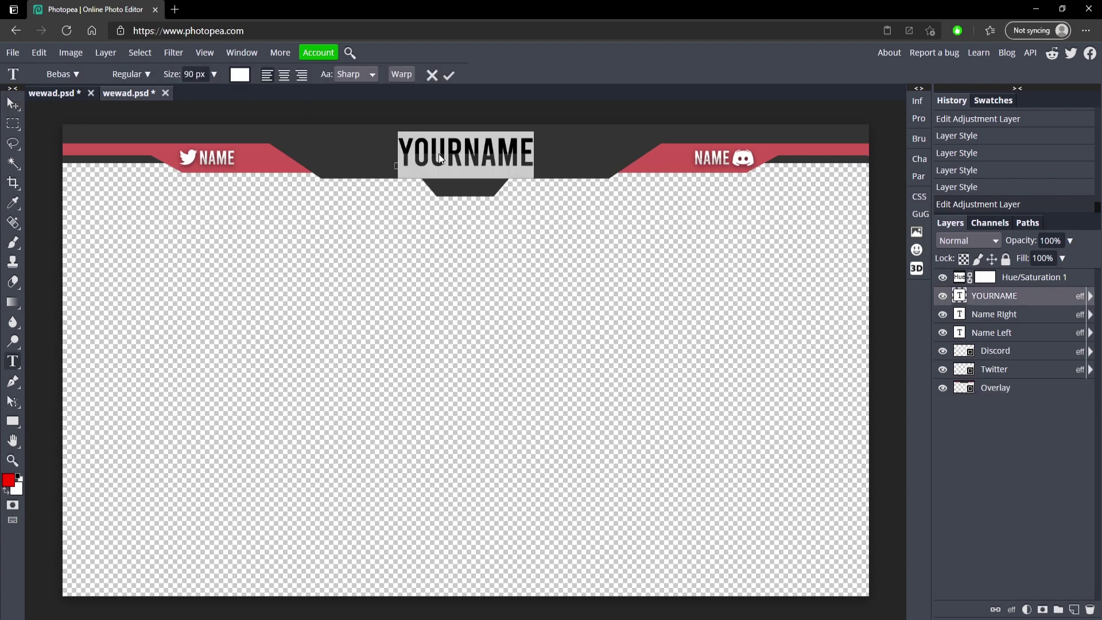
click(448, 75)
key(t)
double_click(404, 152)
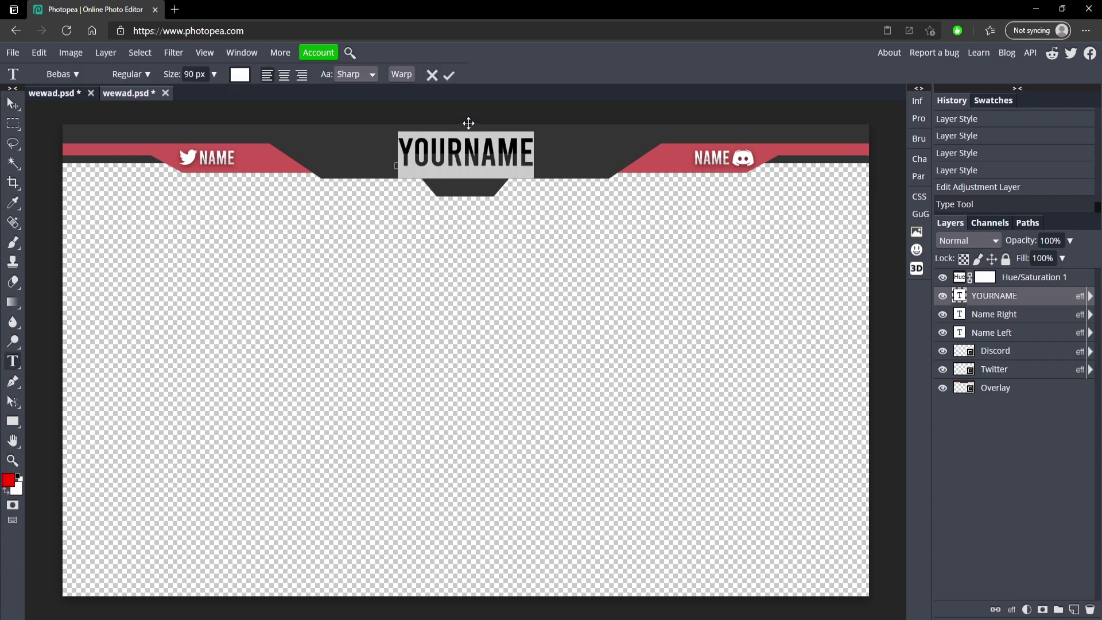
text(CAMBIT)
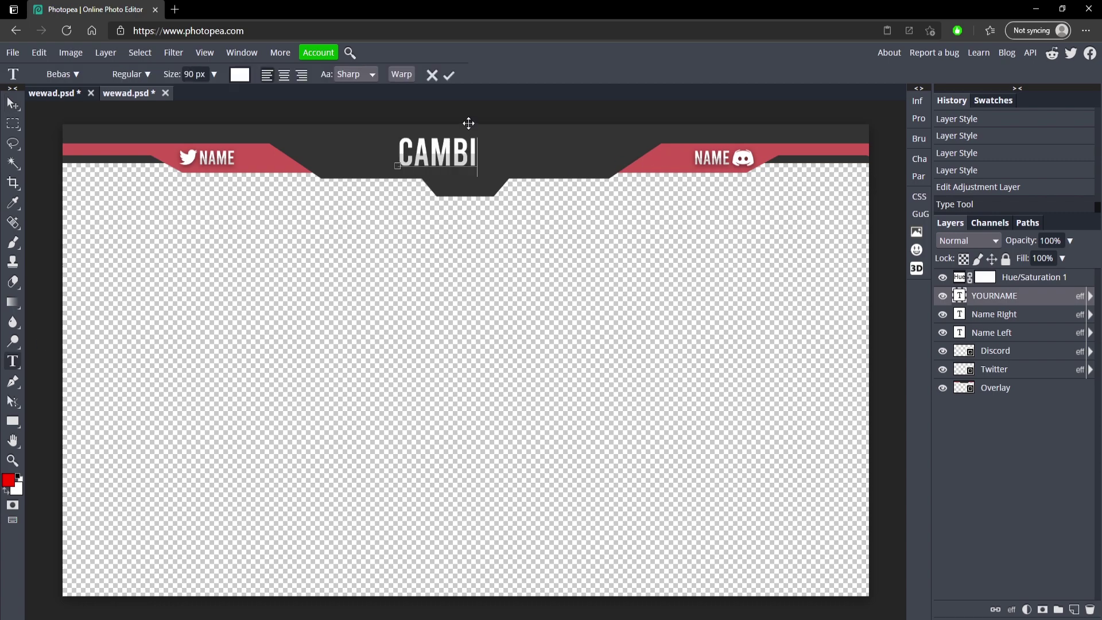
click(449, 76)
Zoom in on the CAMBIT header and shift the title to the right.
click(20, 462)
drag(448, 118, 493, 153)
scroll(494, 160, down, 5)
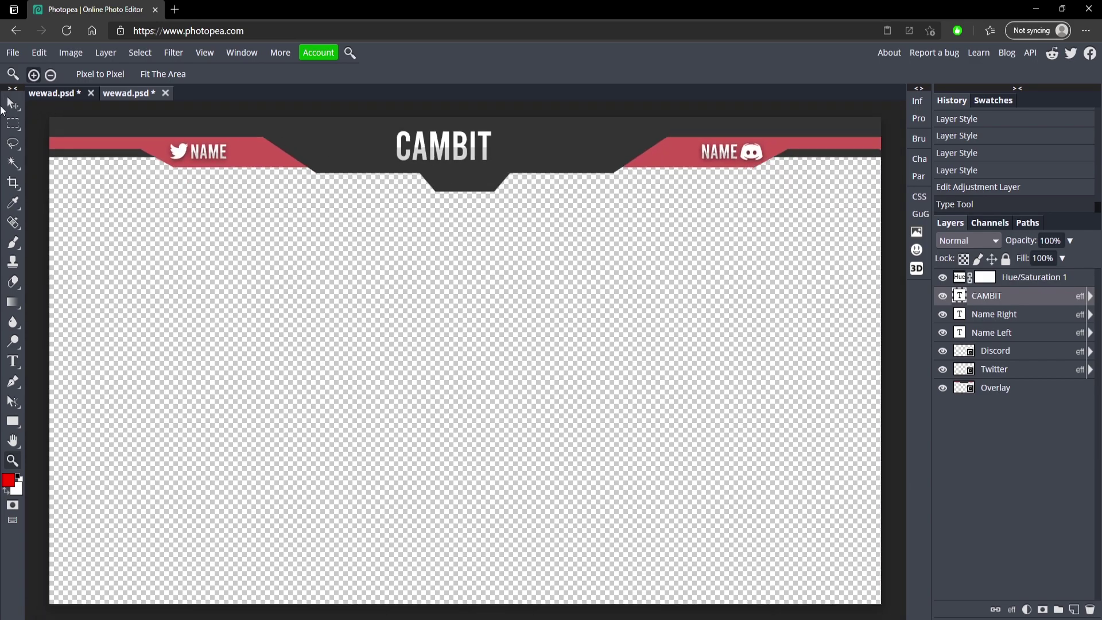
click(10, 104)
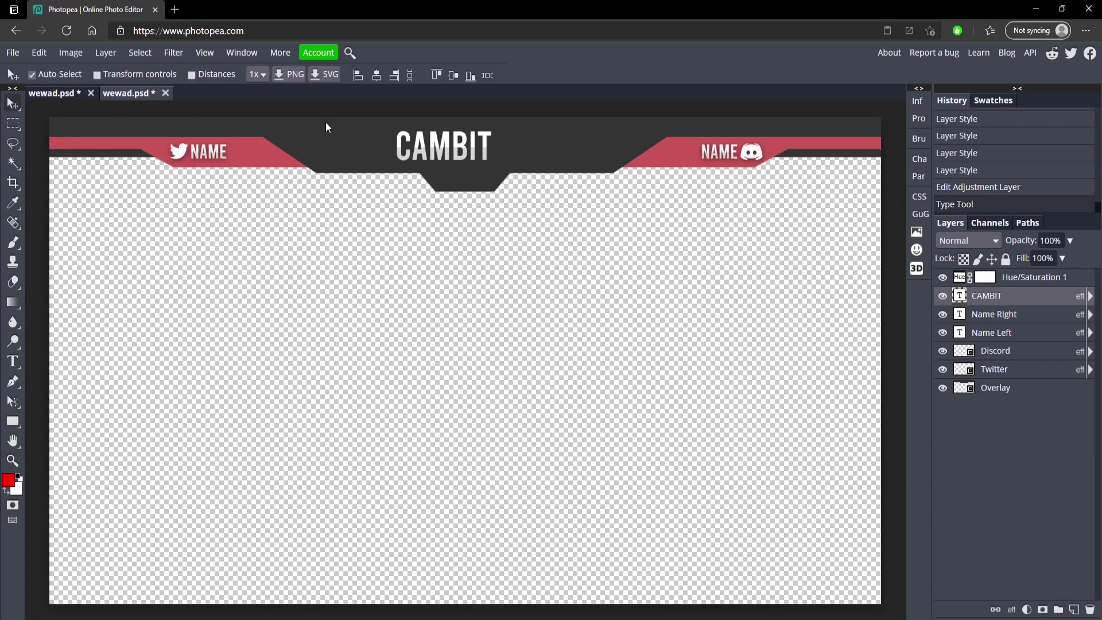
drag(449, 154, 471, 150)
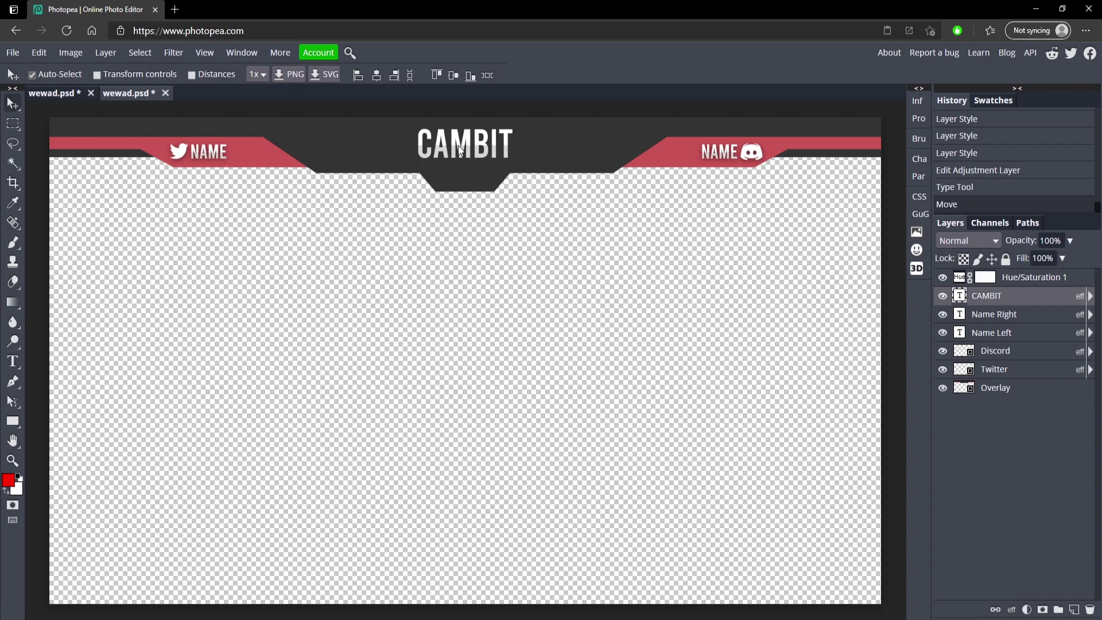
Enlarge the CAMBIT font size and nudge the title back to centre.
double_click(471, 149)
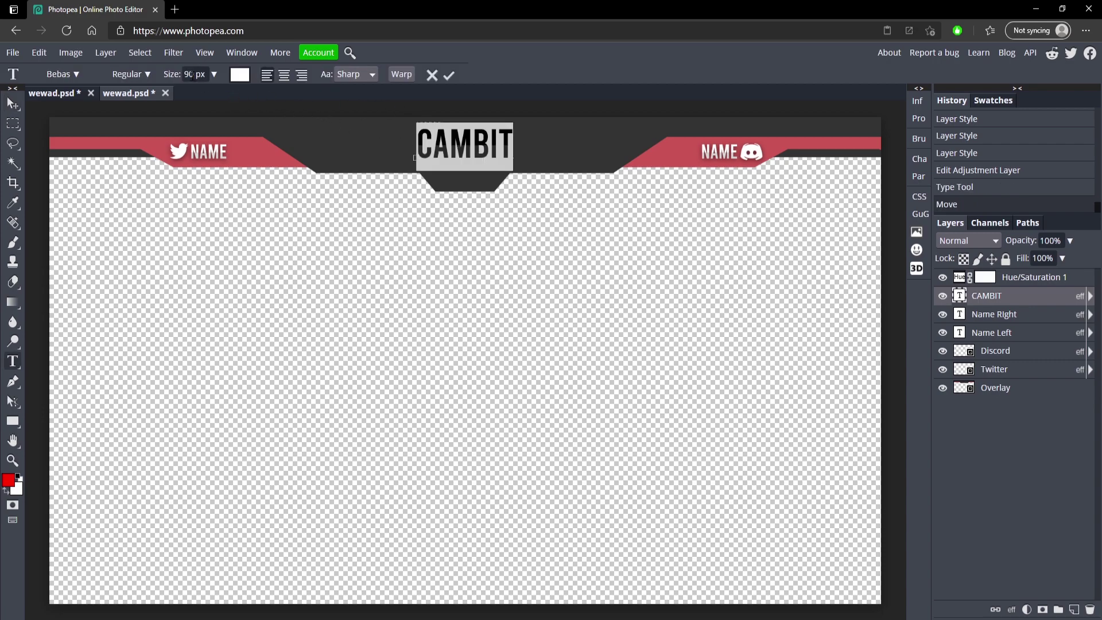
drag(191, 75, 182, 79)
key(Return)
click(448, 75)
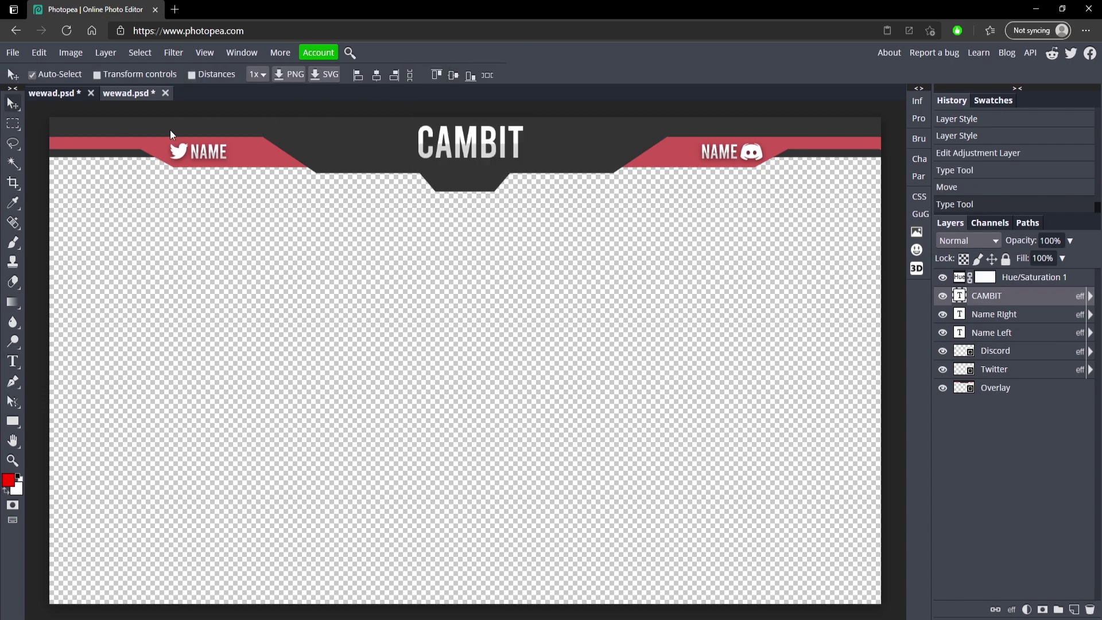
drag(469, 146, 463, 149)
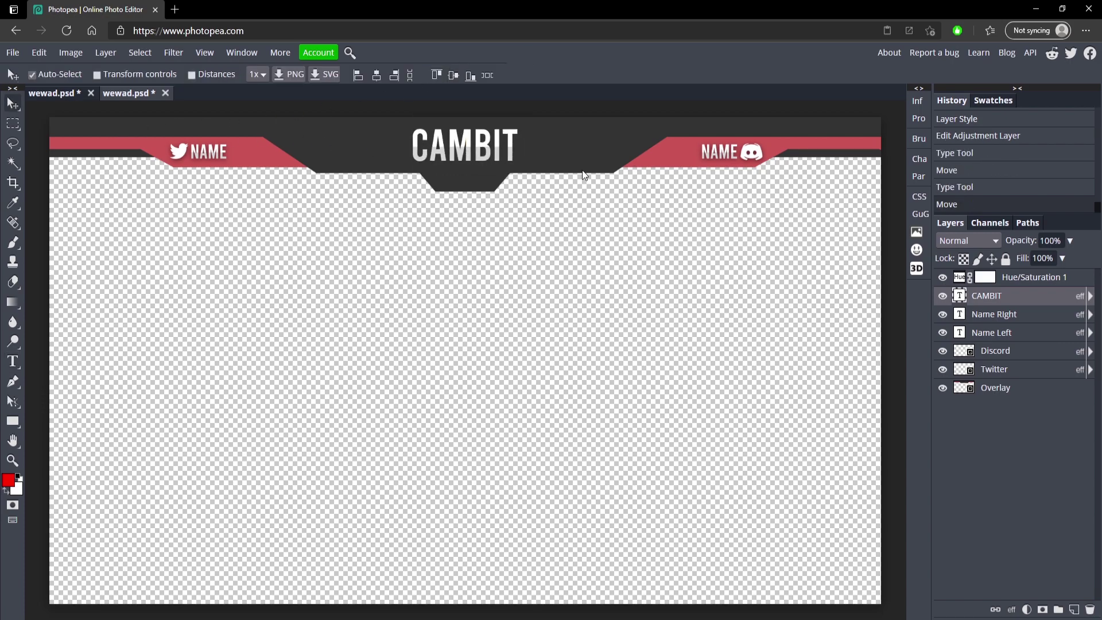
Change the NAME labels beside the Twitter and Discord icons both to CAMBIT.
double_click(201, 154)
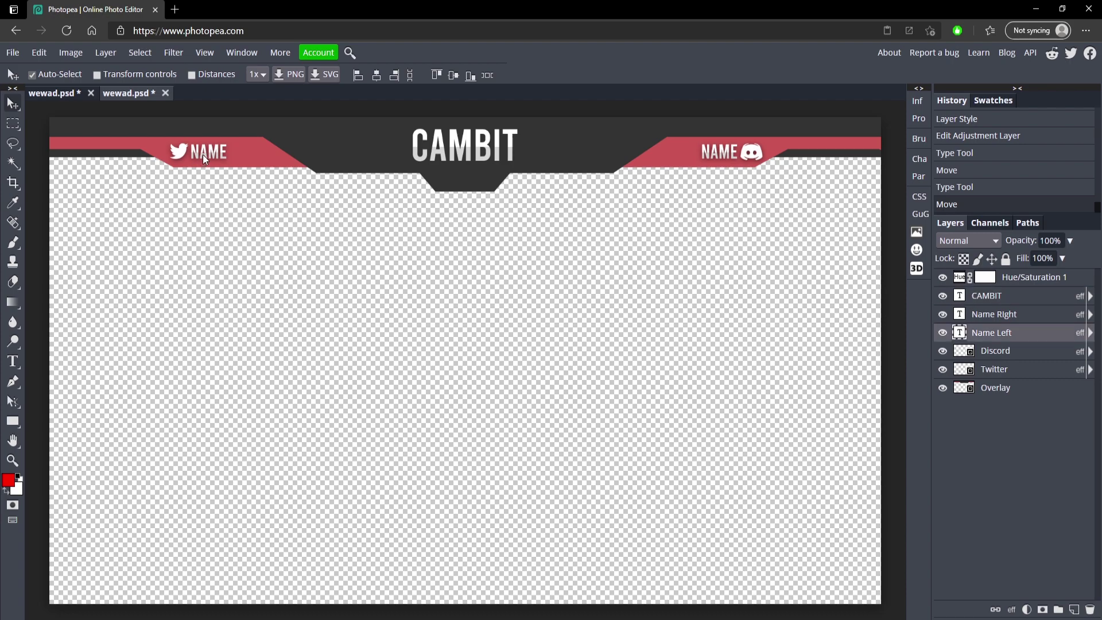
text(CAMBIT)
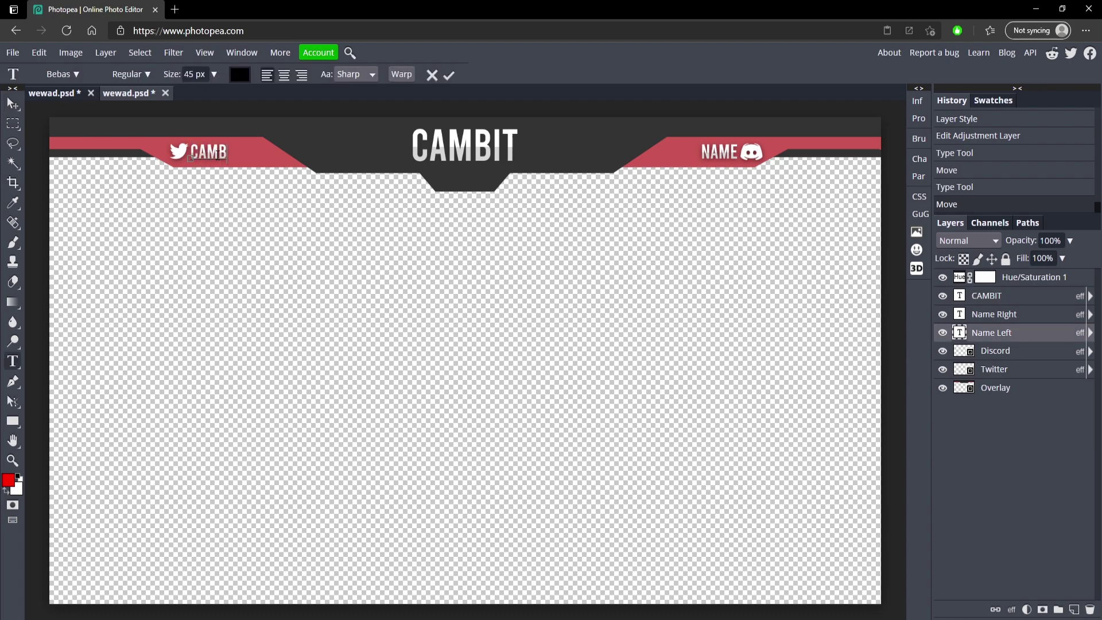
click(449, 76)
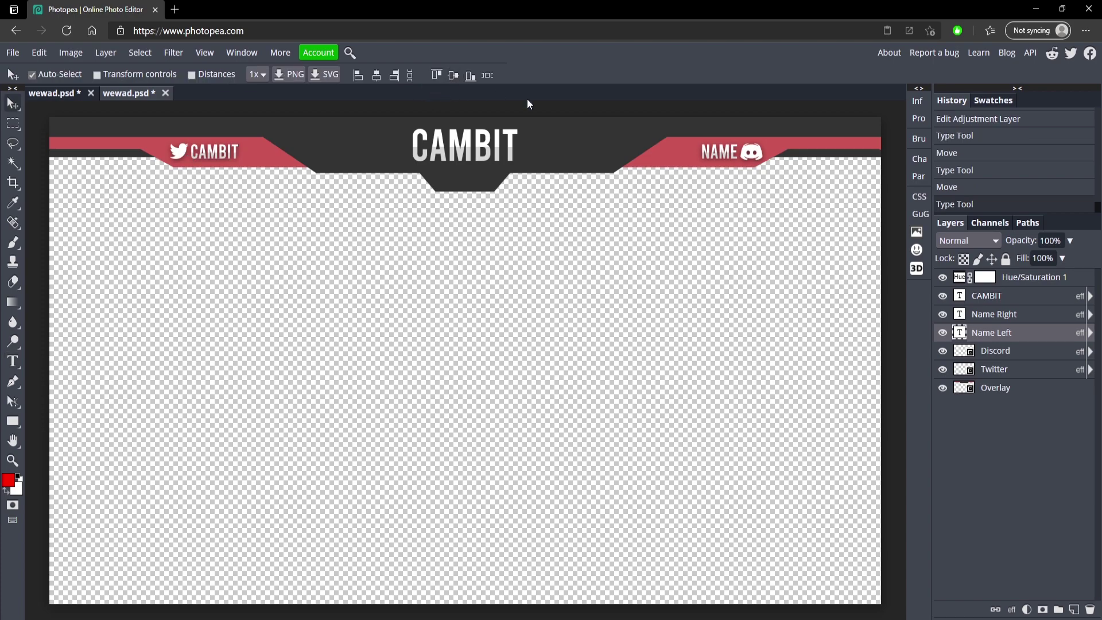
double_click(724, 156)
text(CAMBIT)
click(448, 75)
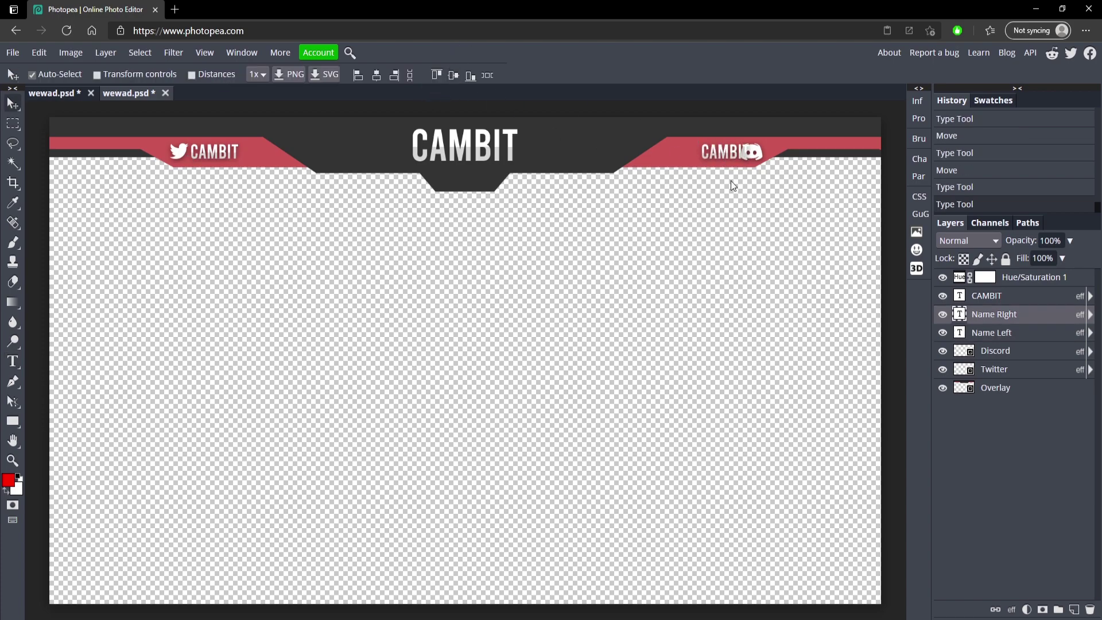
click(711, 150)
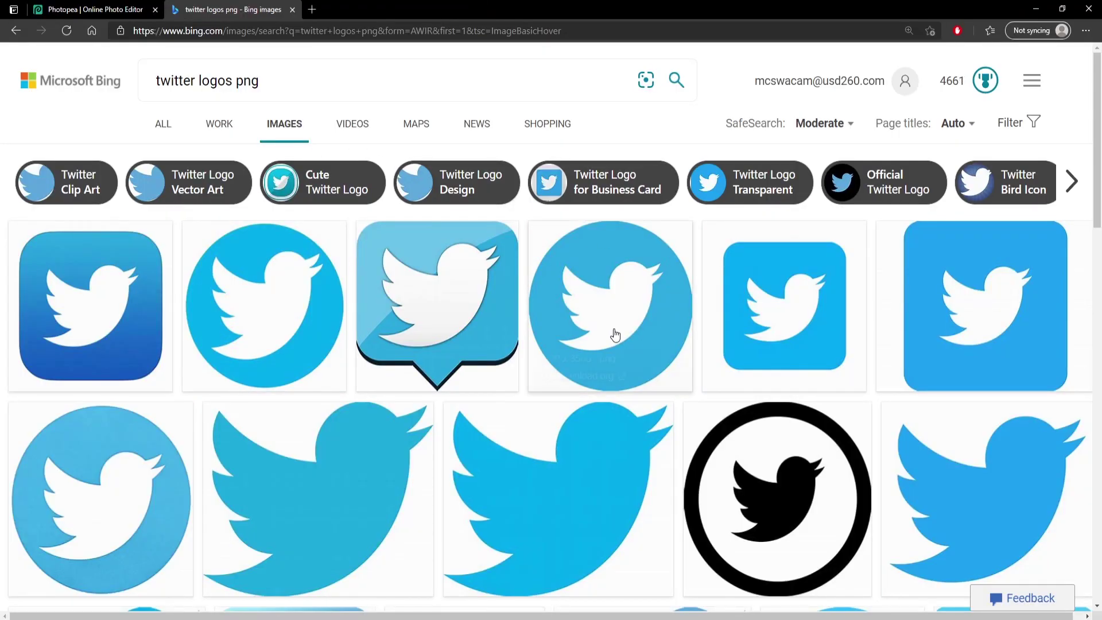
Copy the plain blue Twitter bird image from Bing results and return to Photopea.
scroll(369, 337, down, 3)
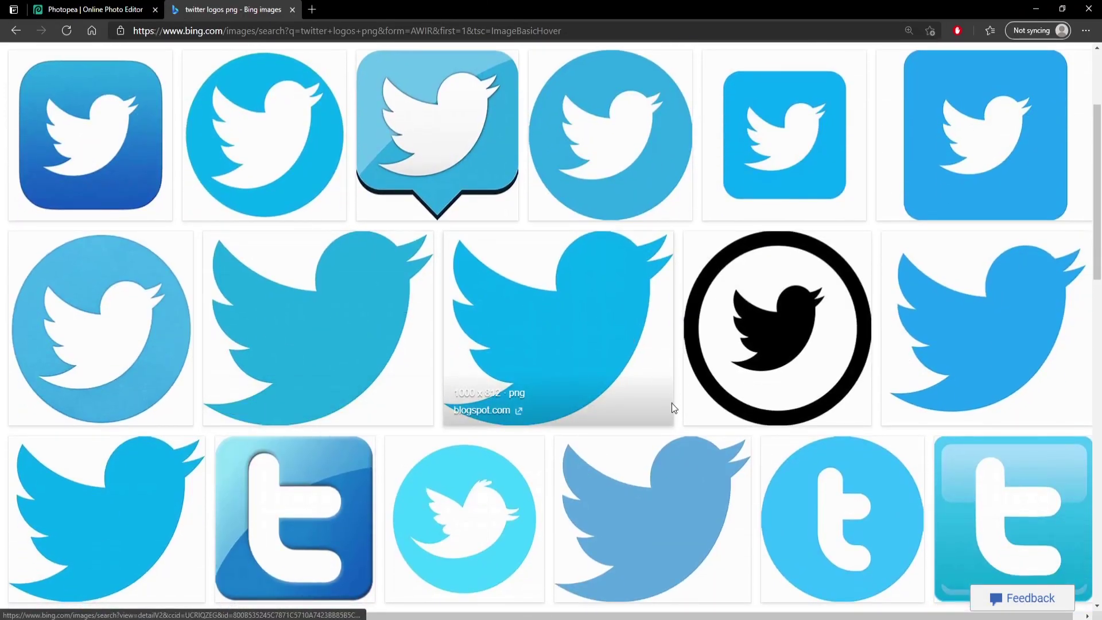
click(555, 332)
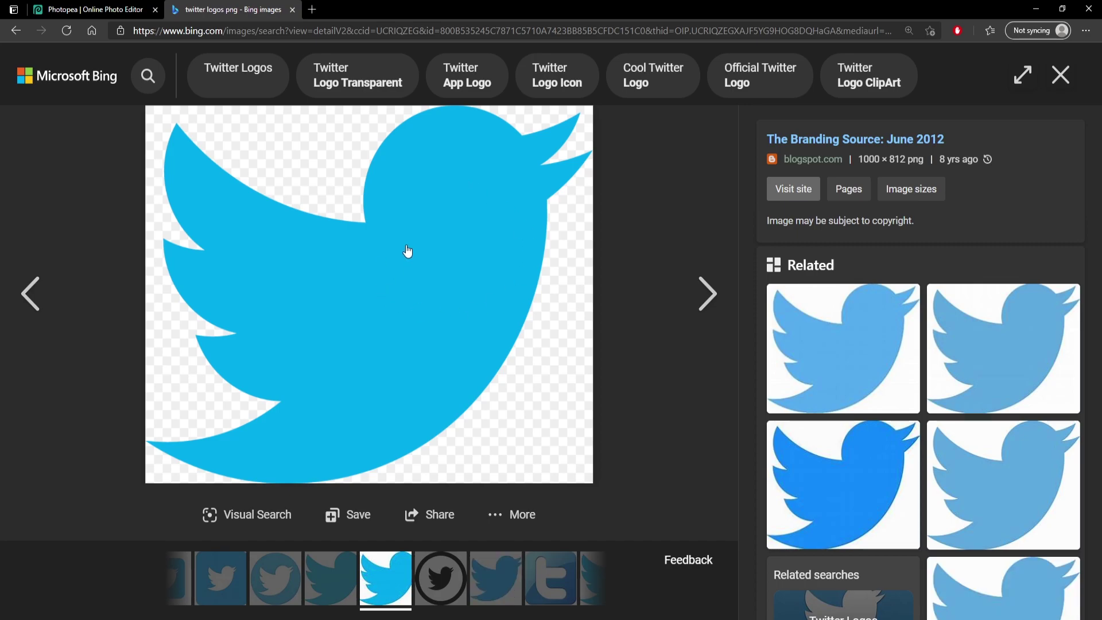
right_click(413, 250)
click(451, 295)
click(89, 9)
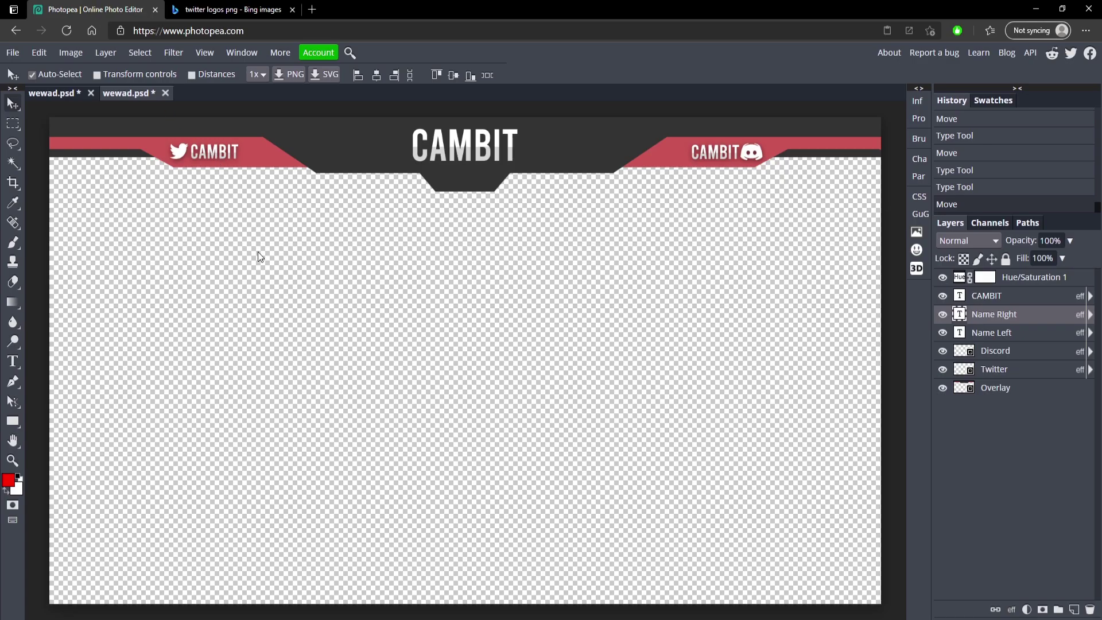
Paste the bird and scale it down to a small icon on the right banner.
key(ctrl+v)
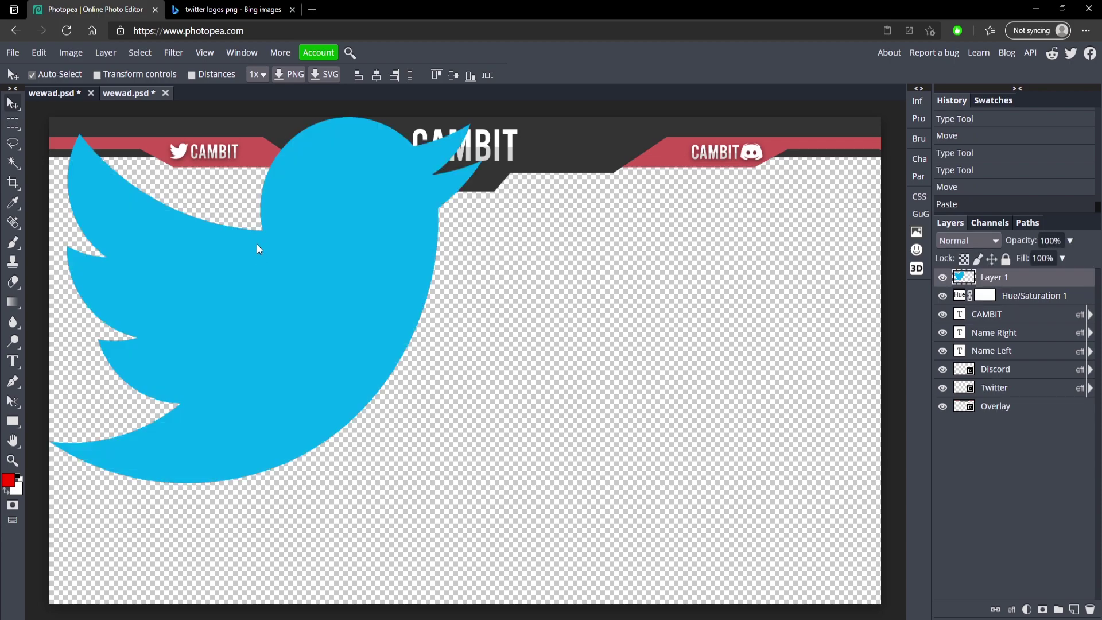
key(ctrl+t)
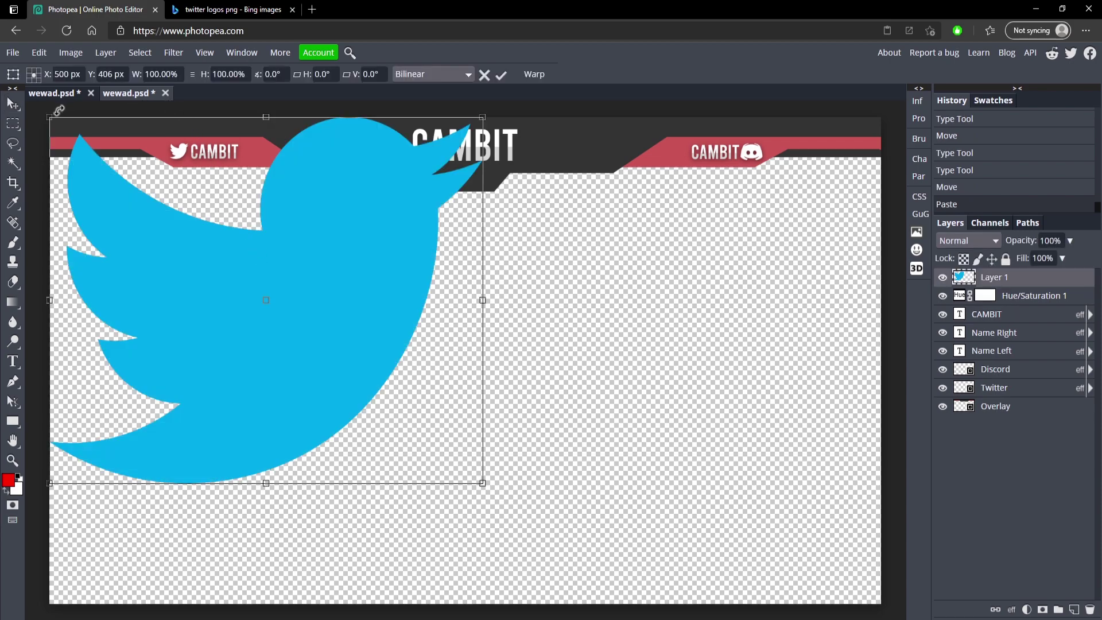
drag(49, 116, 448, 403)
drag(469, 474, 764, 158)
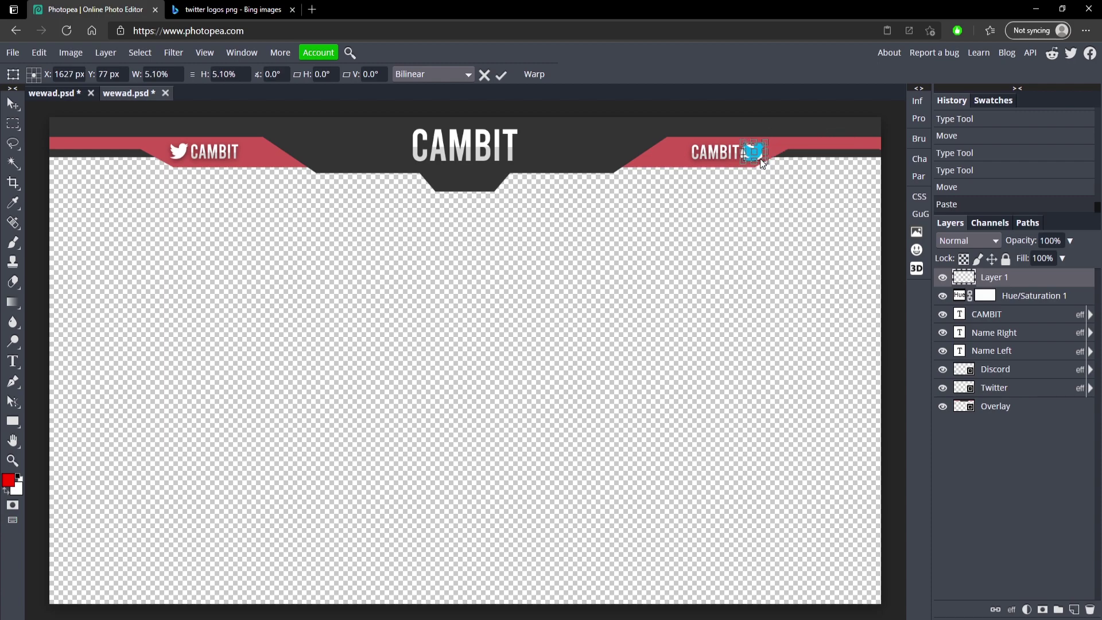
click(501, 75)
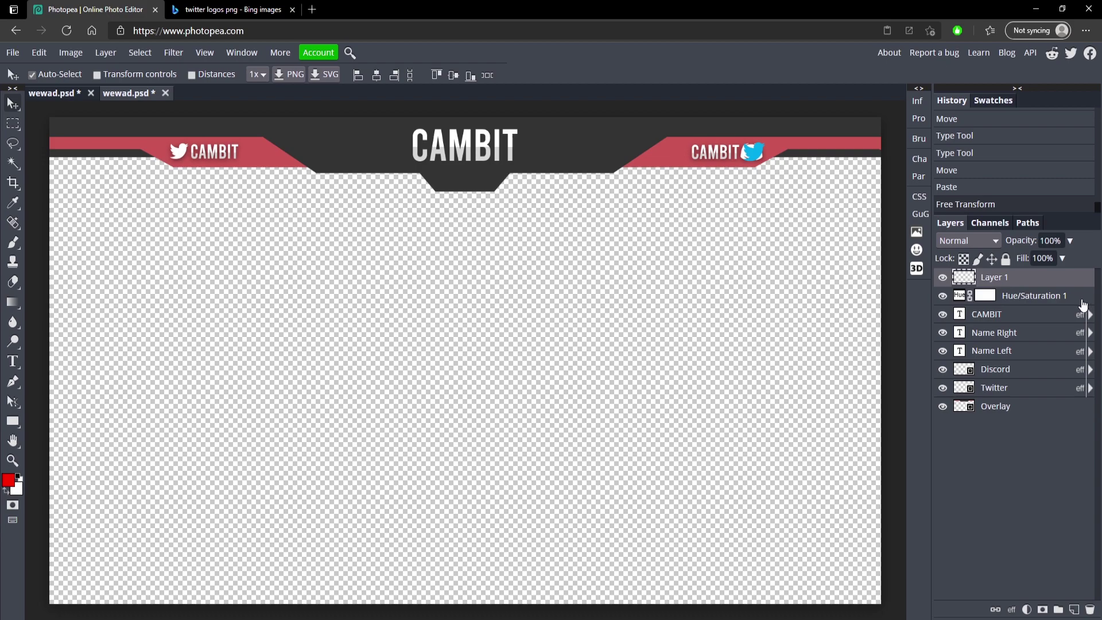
Hide the Discord layer and give the bird a white Color Overlay and a Drop Shadow.
click(942, 369)
double_click(1057, 277)
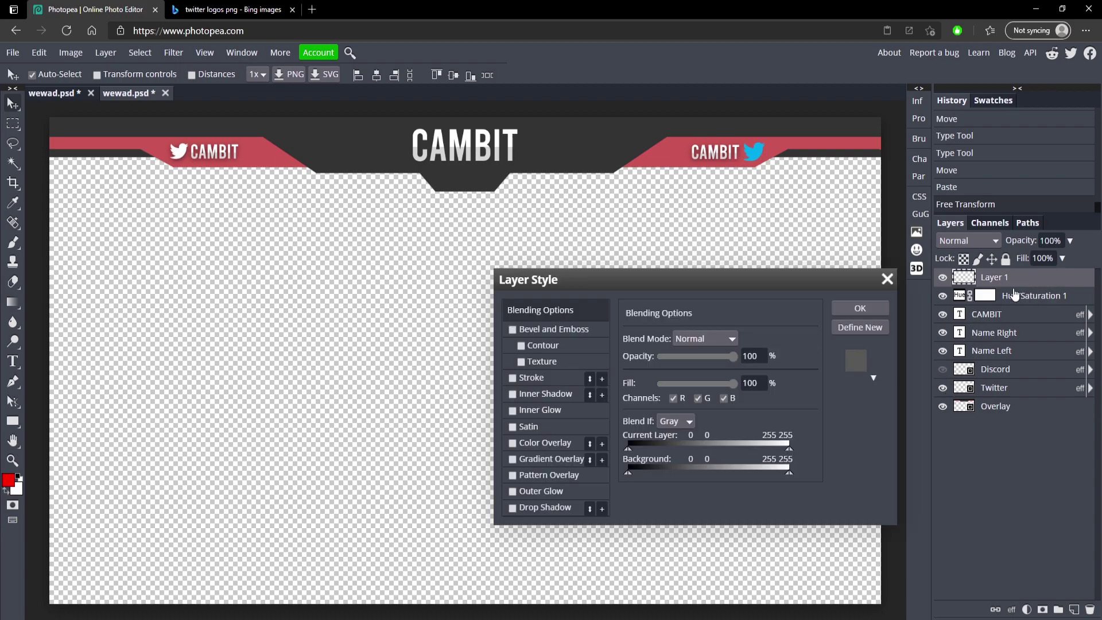
click(515, 443)
click(536, 447)
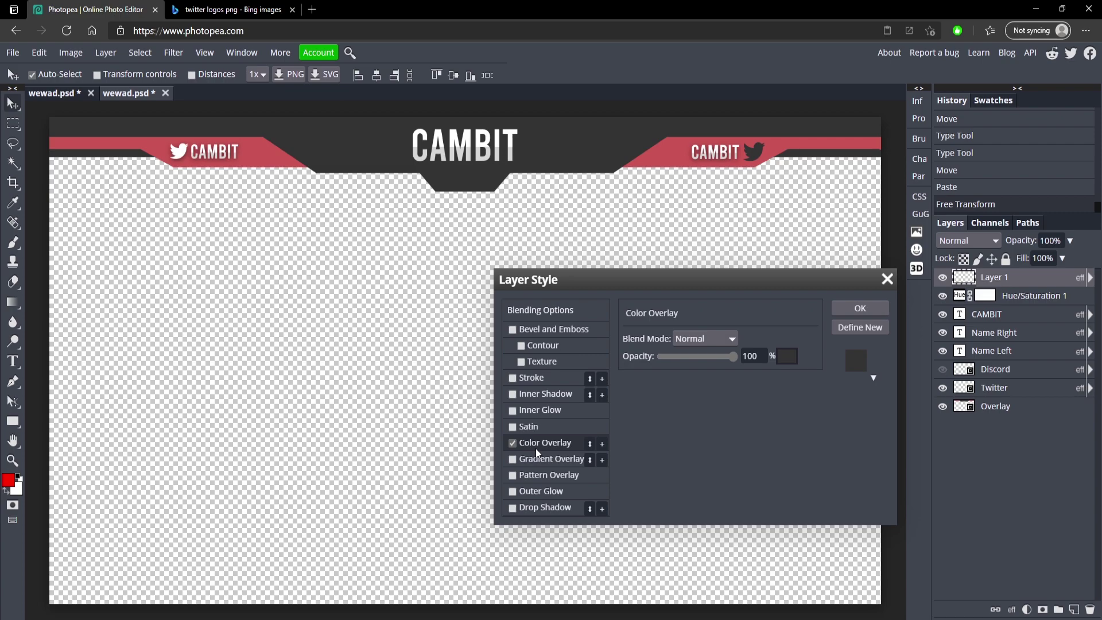
click(786, 356)
drag(320, 338, 198, 271)
click(447, 430)
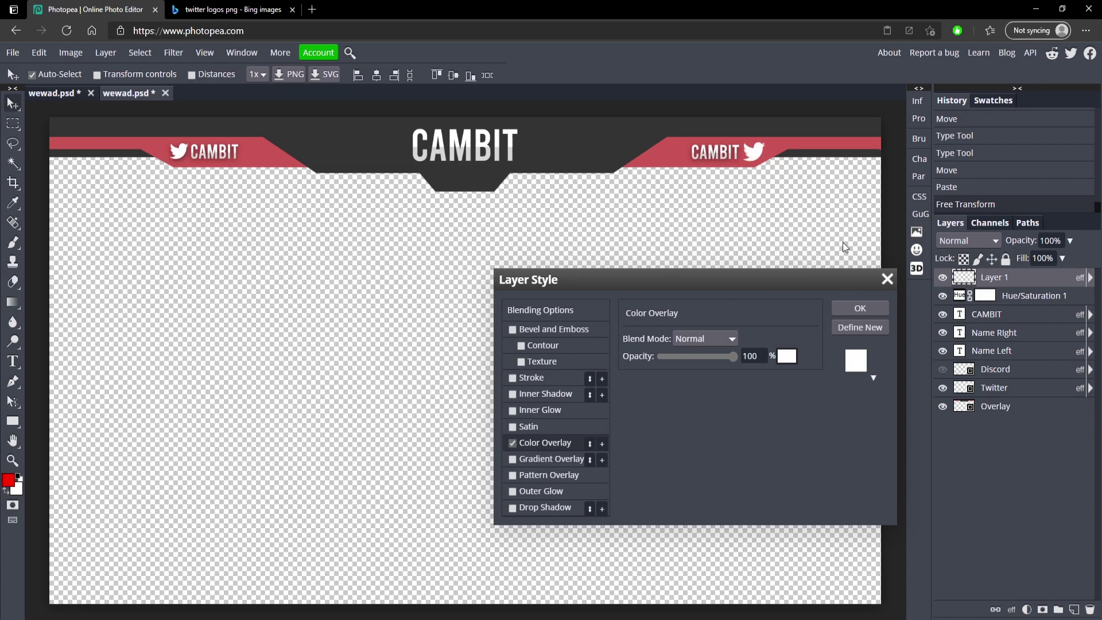
click(513, 508)
click(893, 276)
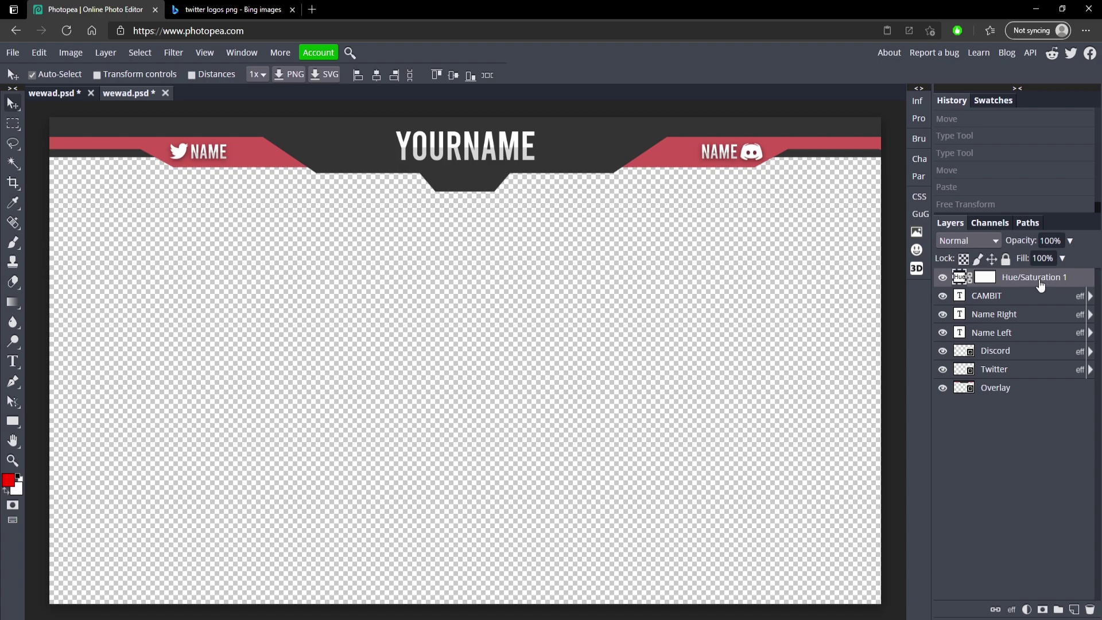
Preview a 180 banner hue, keep the original red, and show the export formats.
double_click(960, 279)
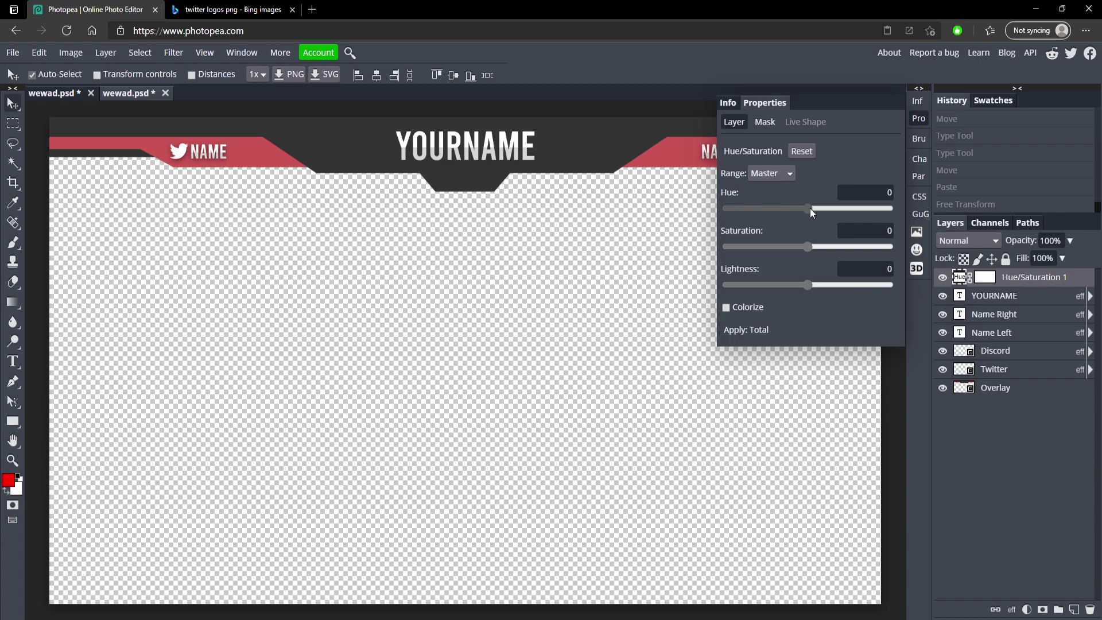
mouse_move(809, 208)
mouse_down()
mouse_move(895, 195)
mouse_move(727, 201)
mouse_move(807, 200)
mouse_up()
click(920, 119)
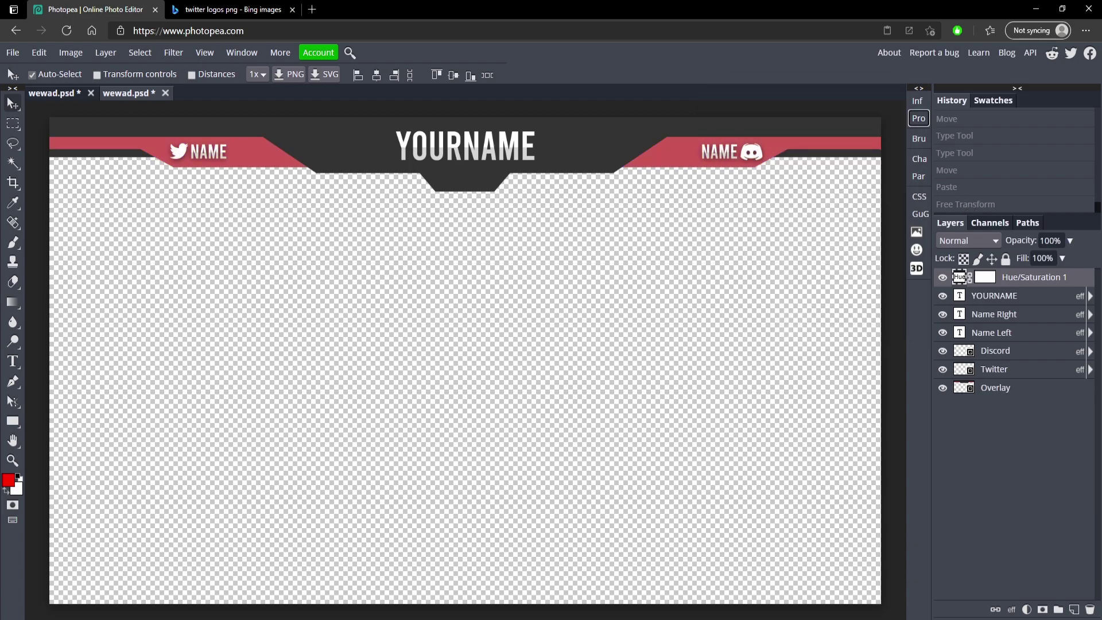
click(13, 53)
mouse_move(58, 239)
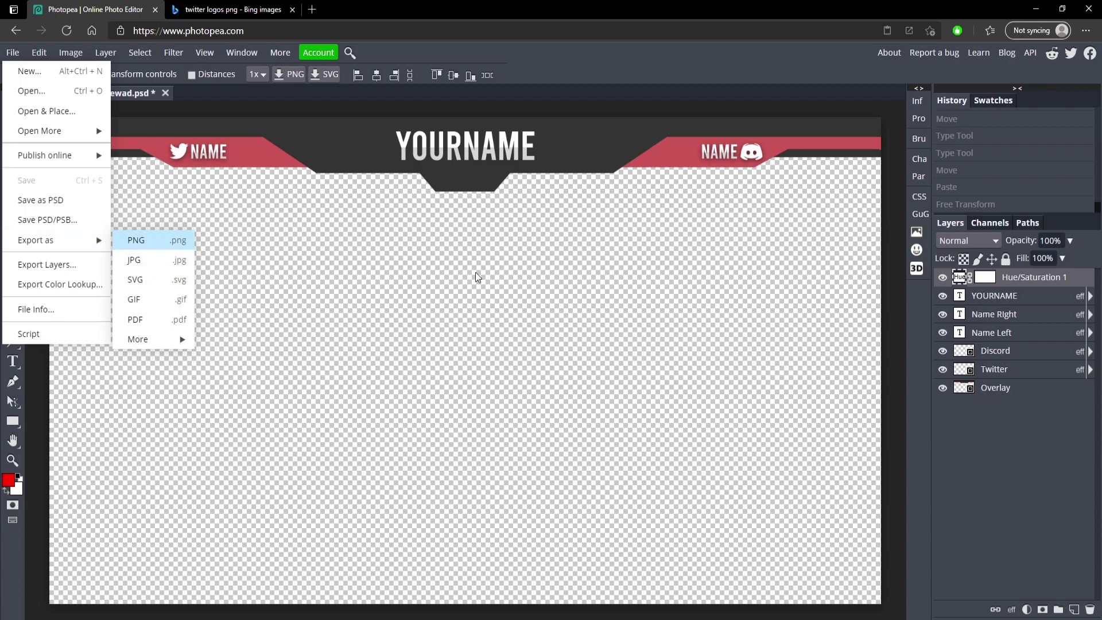
Save the overlay as a 1920×1080 PNG, wewad (2).png.
click(135, 240)
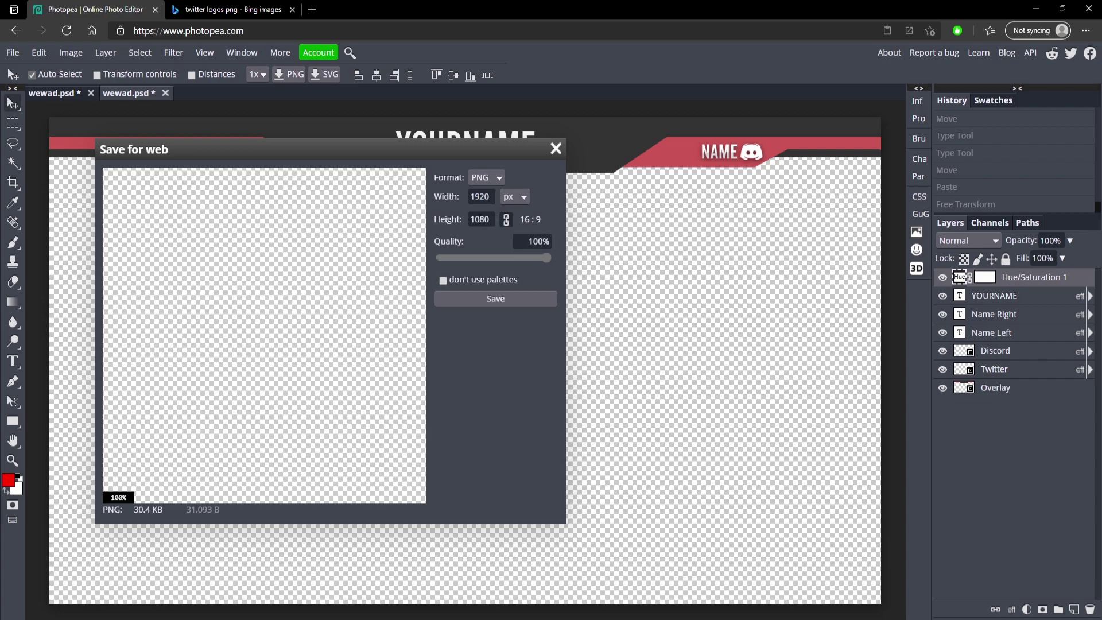
click(493, 300)
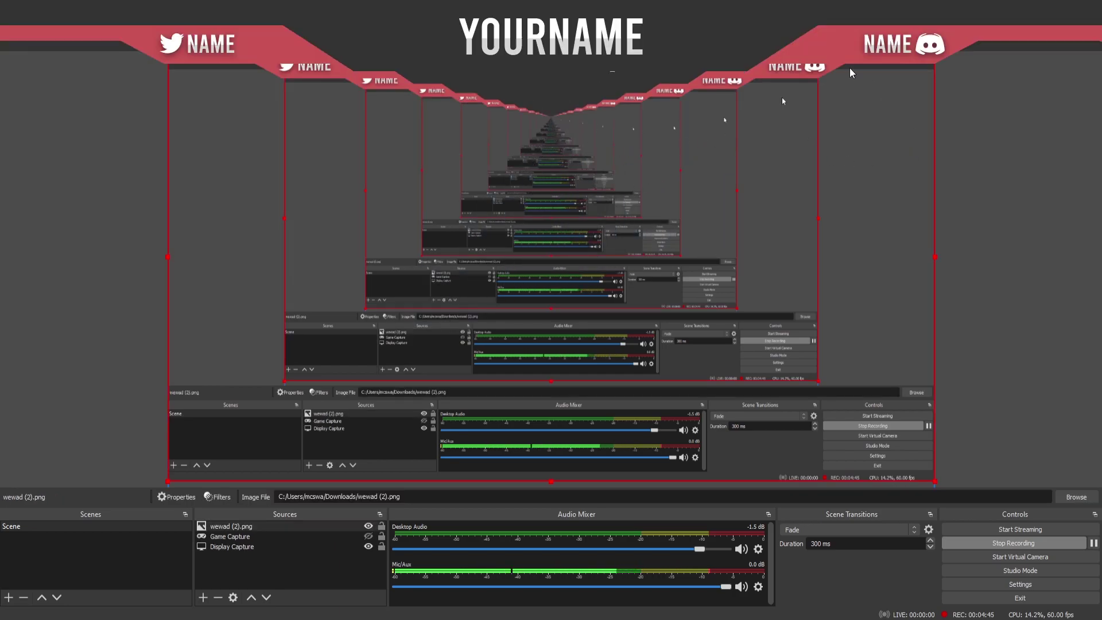
Minimise OBS to get back to Photopea.
key(super+Down)
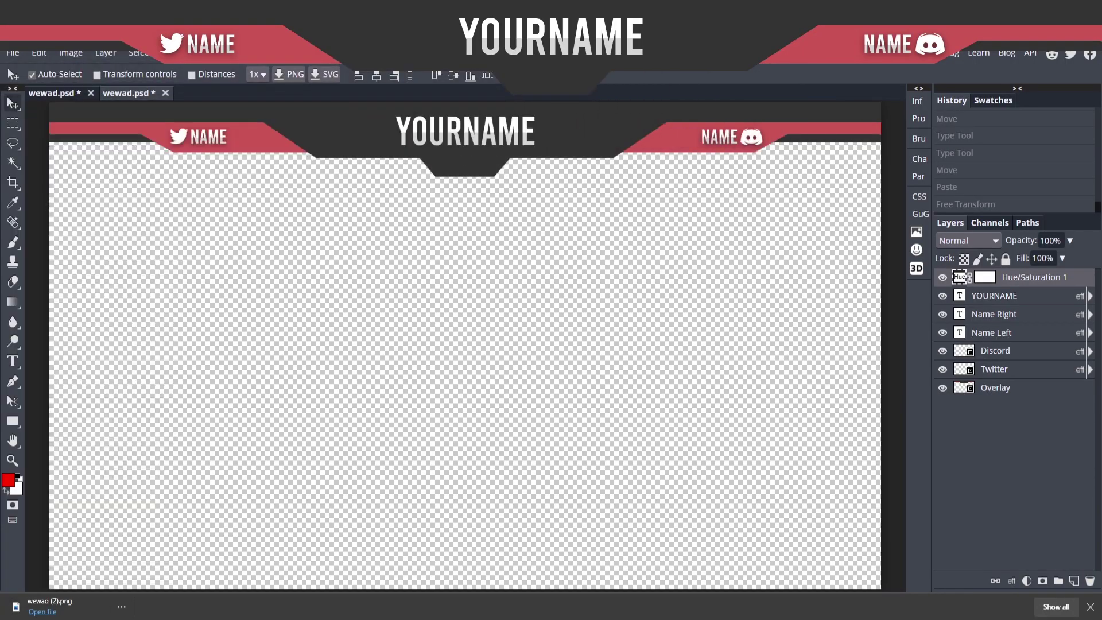